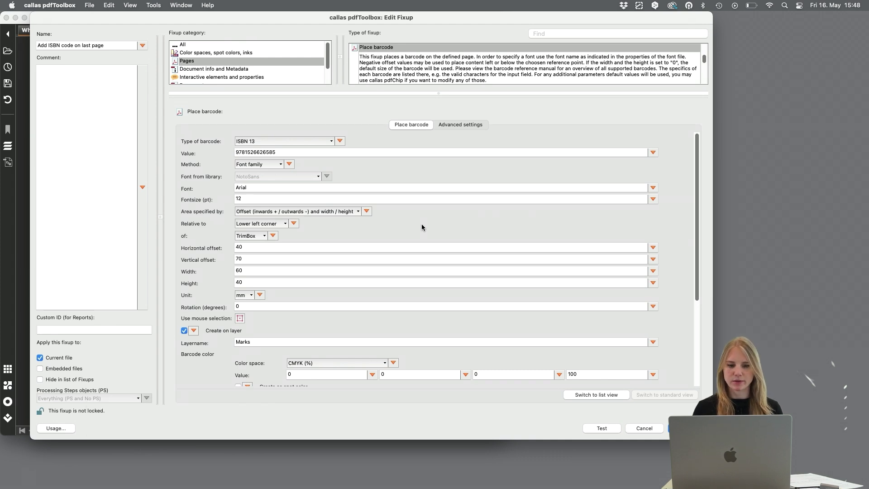
Step: Review the Place barcode settings and test the ISBN 13 fixup on the whitepaper PDF, closing the test result
left_click_drag(699, 142, 701, 227)
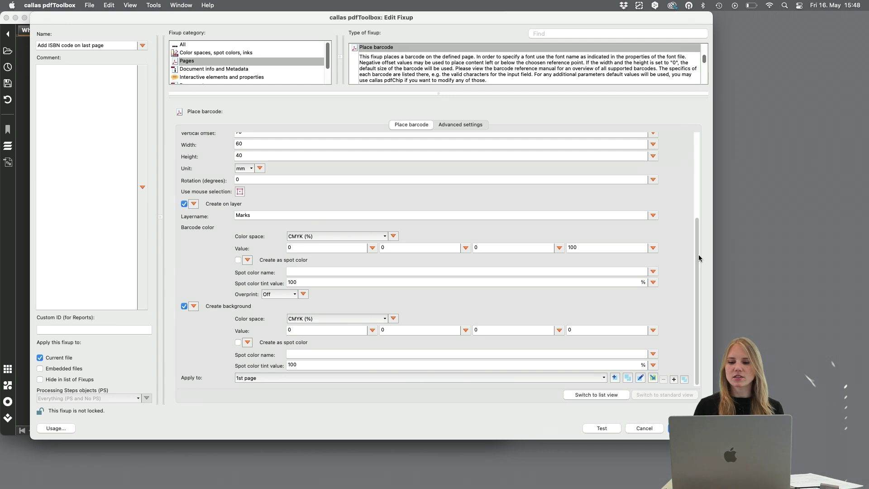
left_click_drag(699, 258, 700, 146)
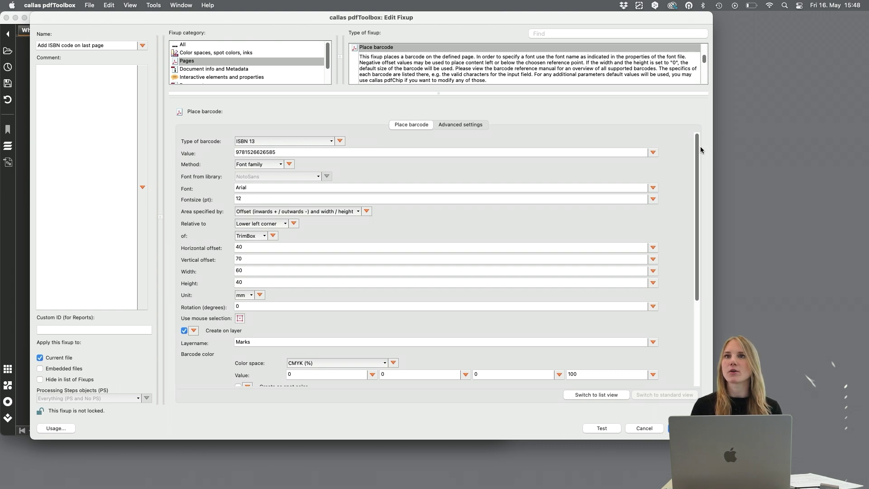
left_click(595, 430)
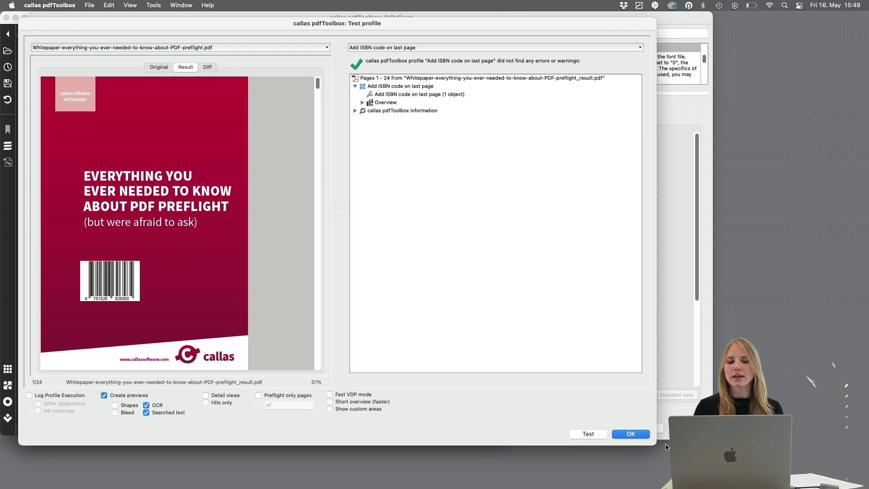
left_click(631, 434)
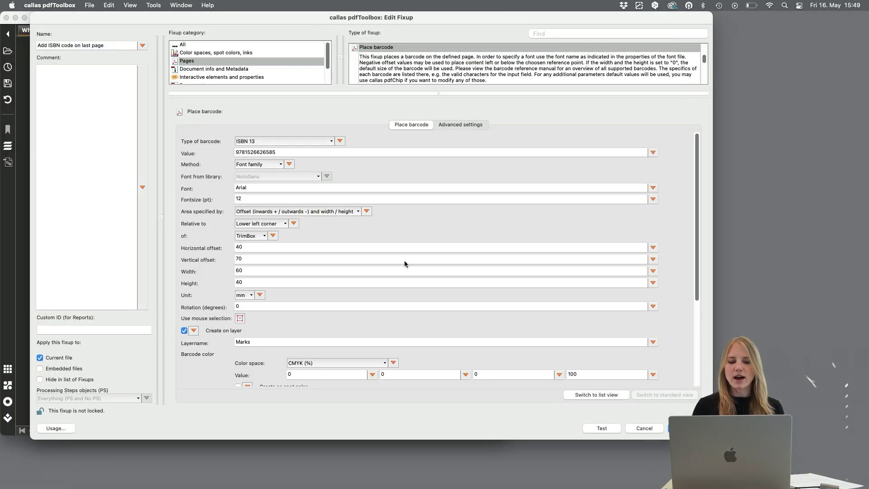
Step: Go to the barcode fixup's advanced JSON settings and open the related help article
scroll(404, 262, "down", 5)
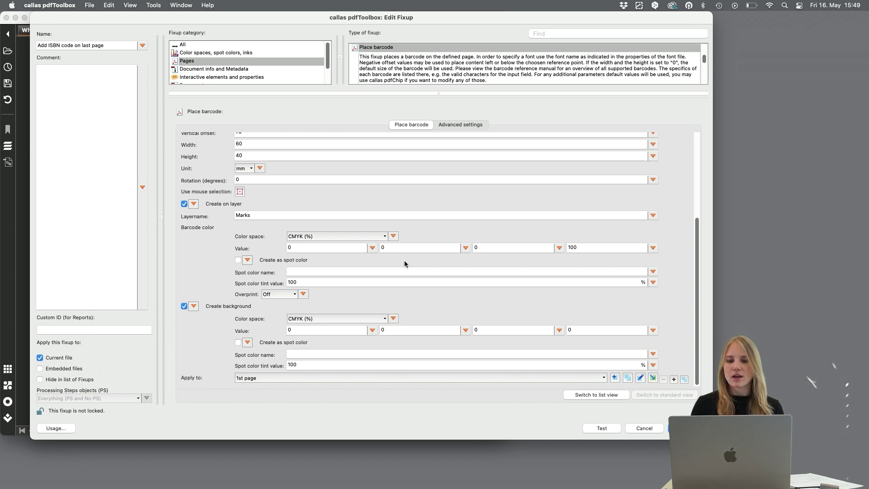
left_click(464, 125)
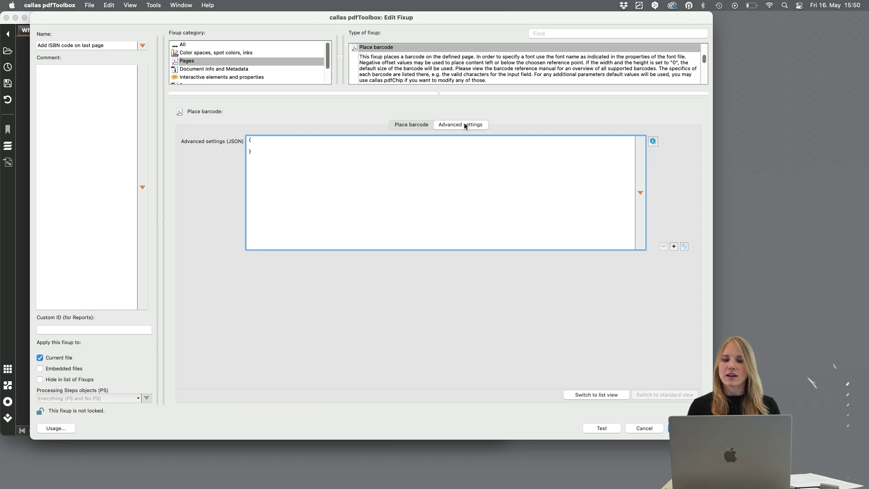
left_click(652, 142)
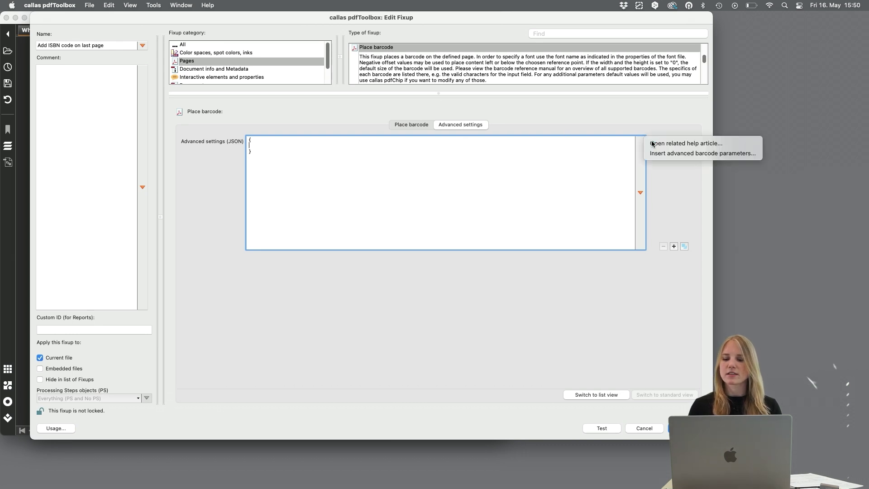
left_click(648, 128)
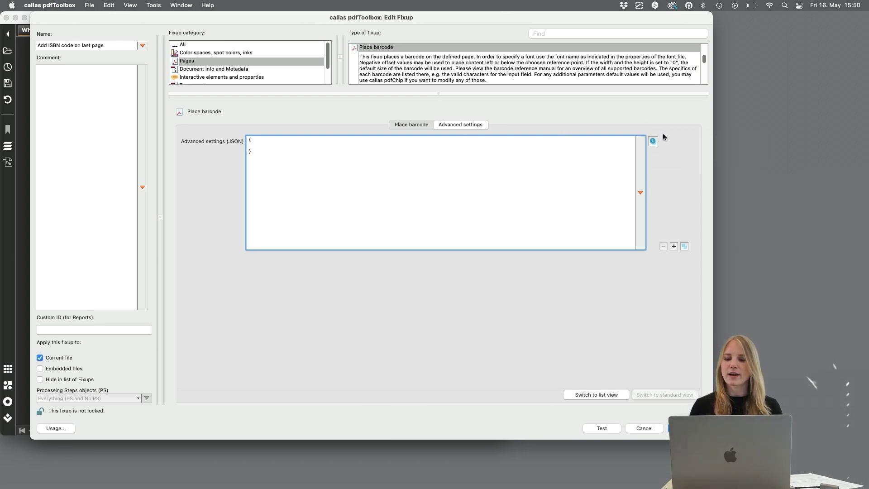
left_click(653, 142)
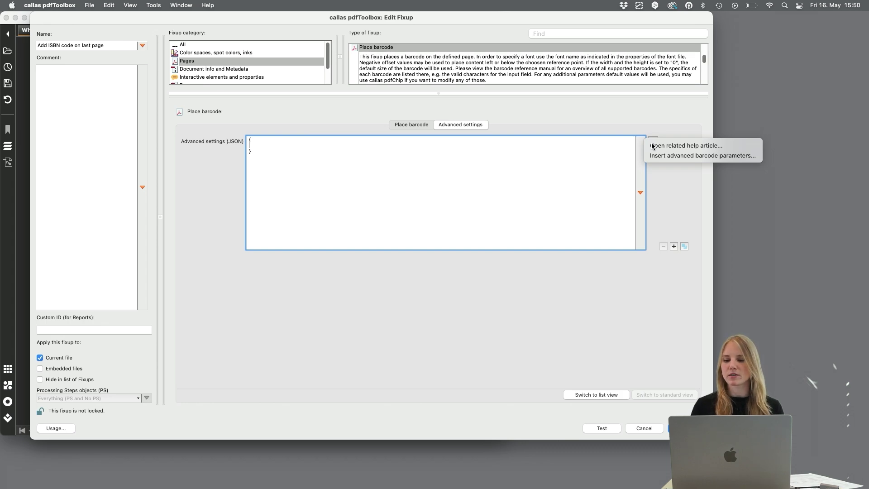
left_click(654, 145)
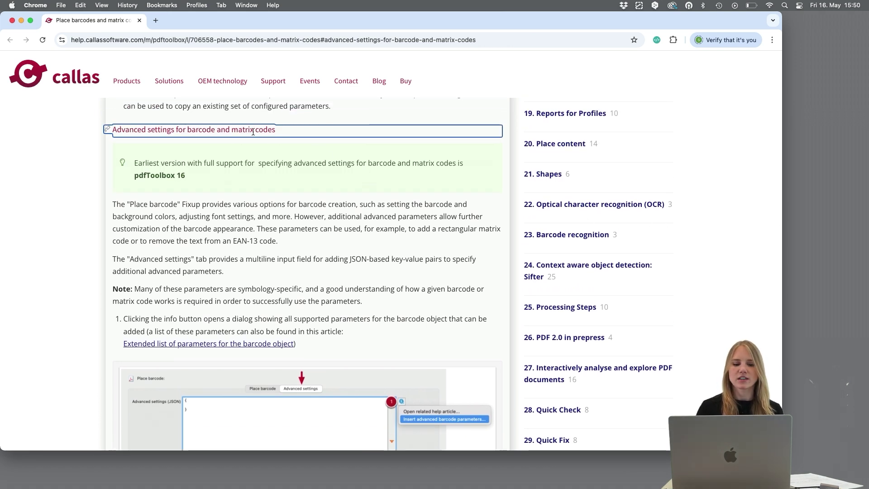
Step: Look up the textplacement parameter in the extended list of parameters for the barcode object, and return to the fixup editor
left_click(150, 345)
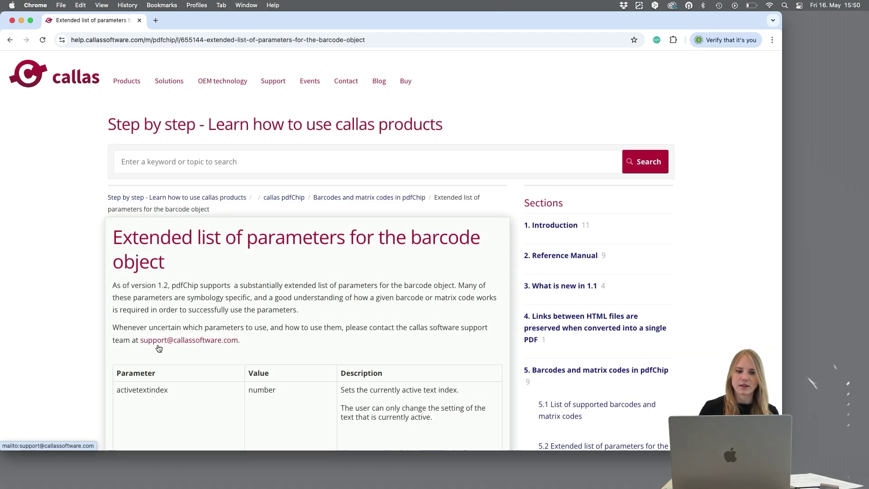
scroll(159, 348, "down", 20)
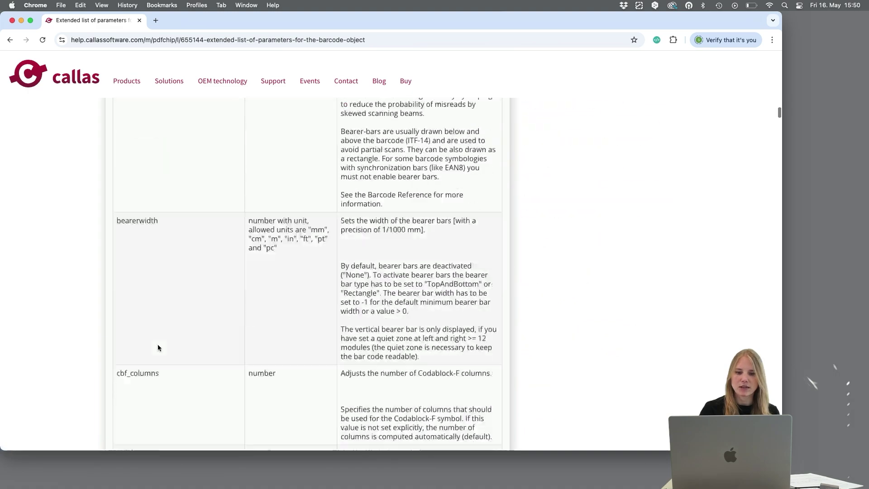
scroll(159, 348, "down", 20)
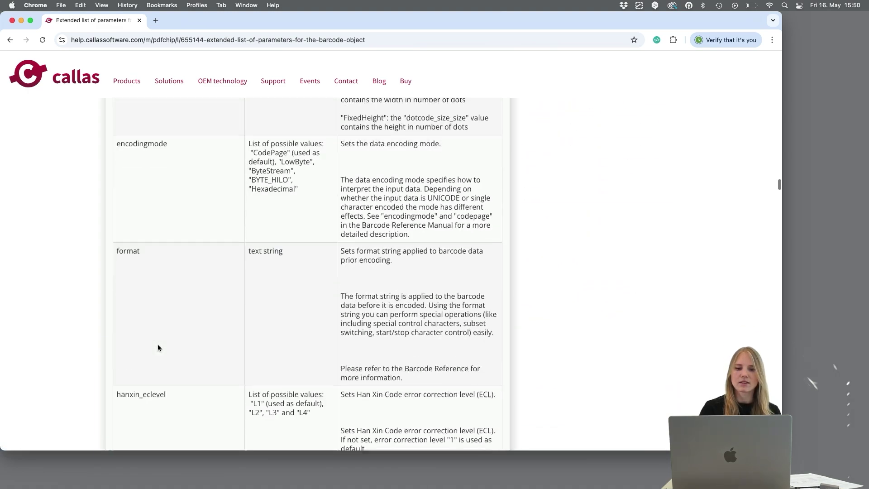
scroll(158, 347, "down", 15)
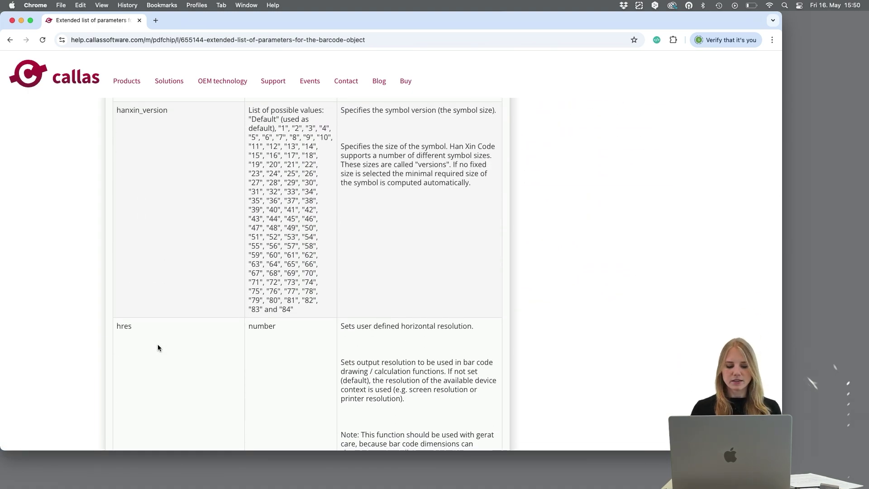
key("super+f")
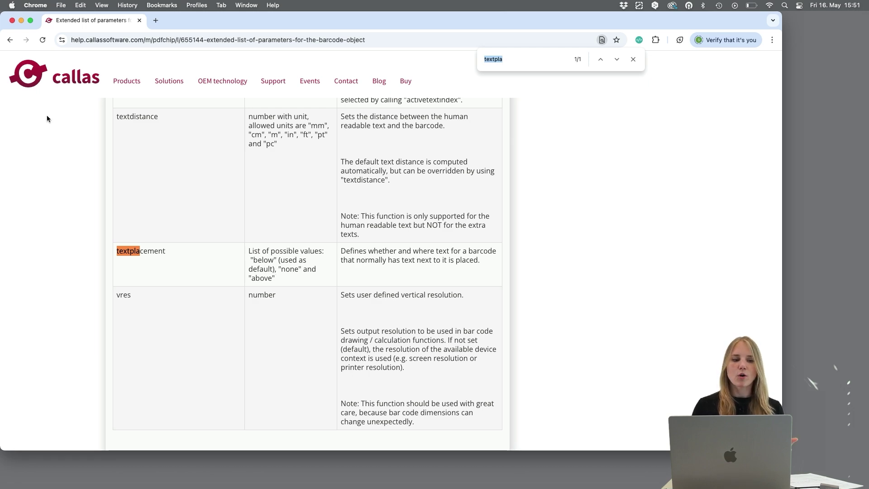
left_click(21, 20)
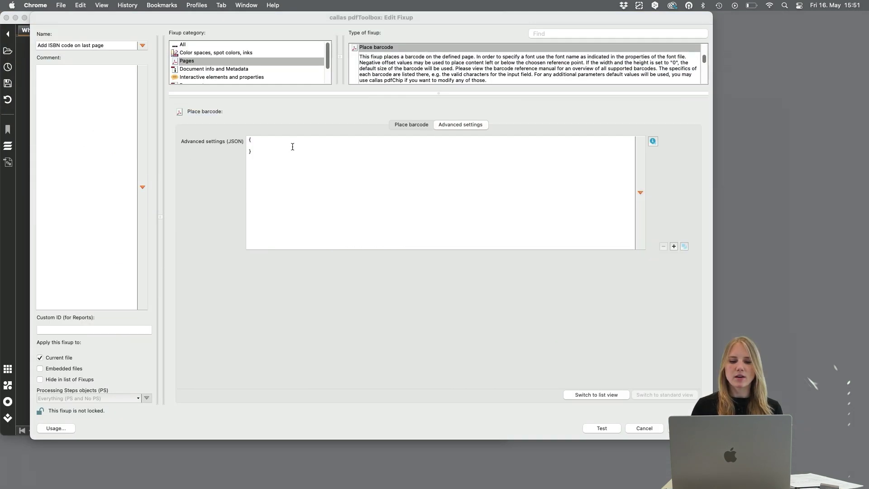
Step: Find the advanced barcode parameter textplacement and insert it into the JSON settings
left_click(652, 141)
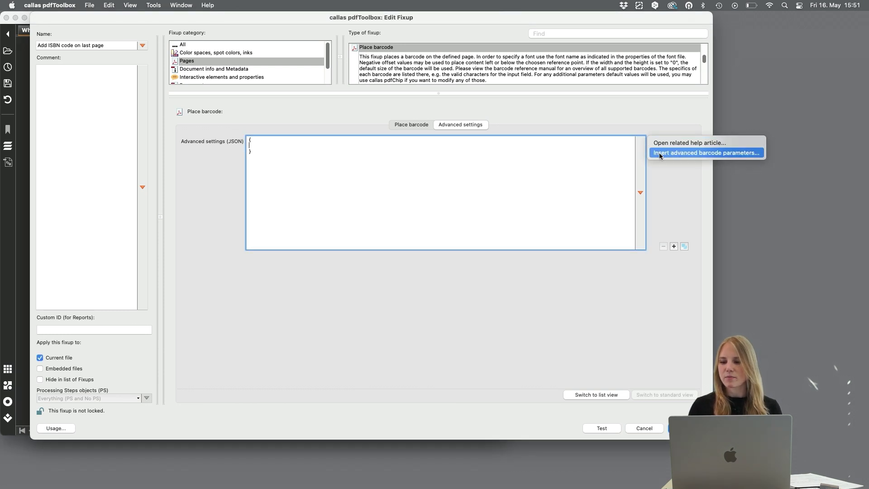
left_click(660, 154)
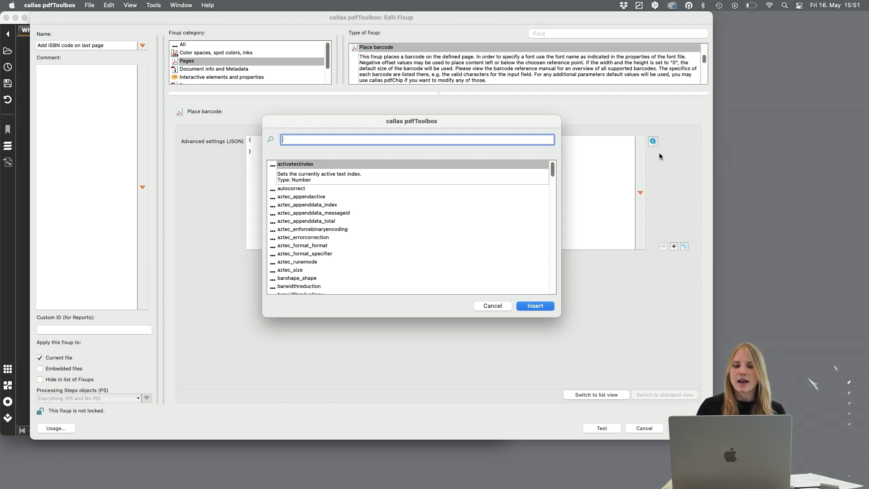
scroll(436, 253, "down", 15)
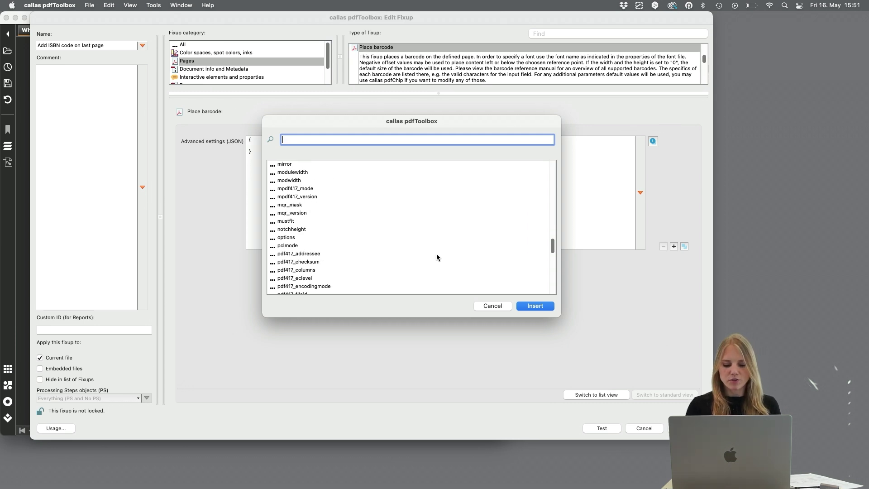
type("text")
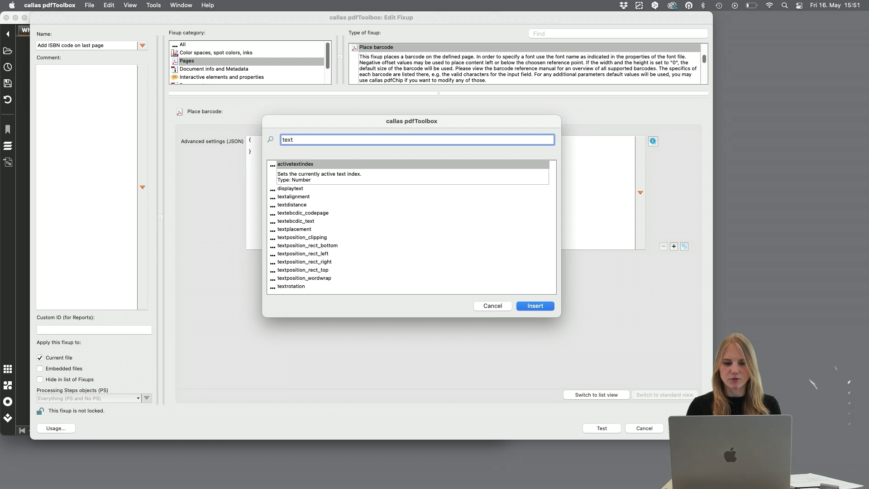
type("pl")
left_click(309, 165)
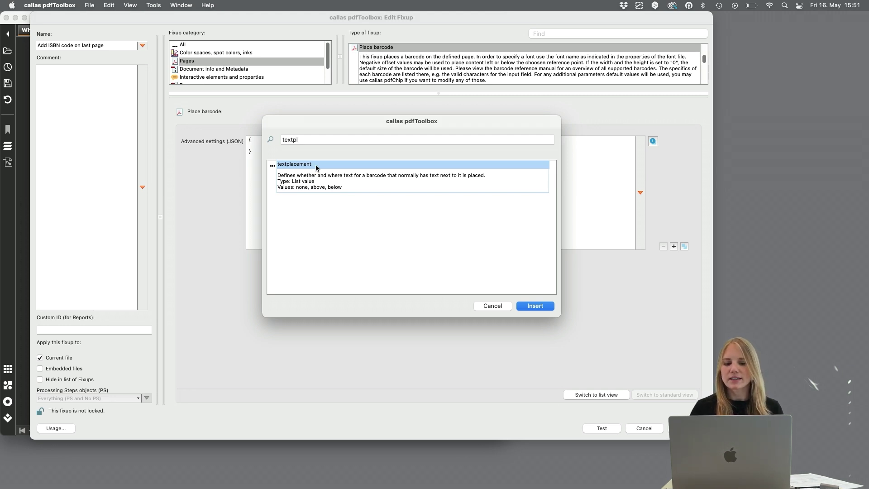
left_click(536, 307)
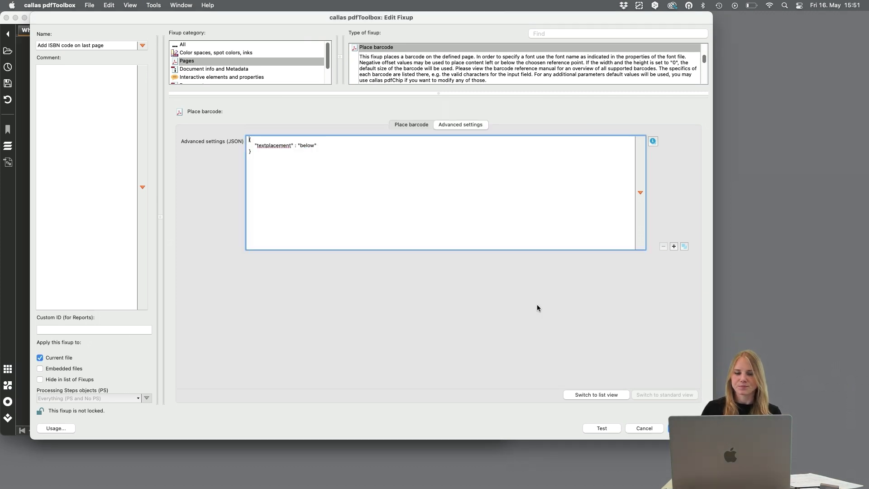
Step: Set textplacement to "none" in the JSON and test the fixup on the whitepaper PDF, closing the test result
double_click(305, 145)
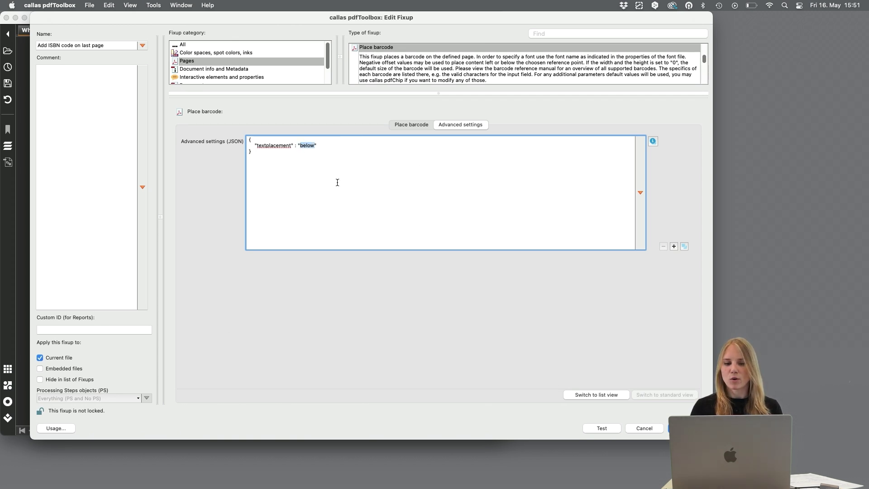
type("no")
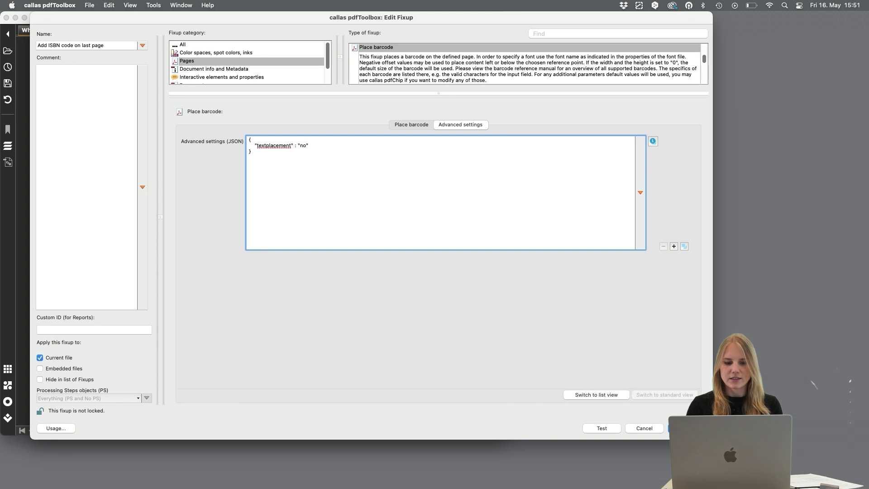
type("ne")
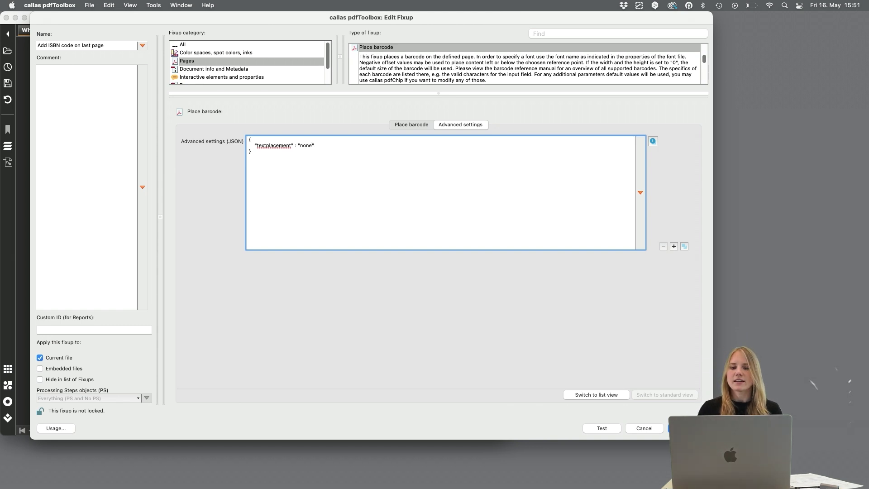
left_click(600, 427)
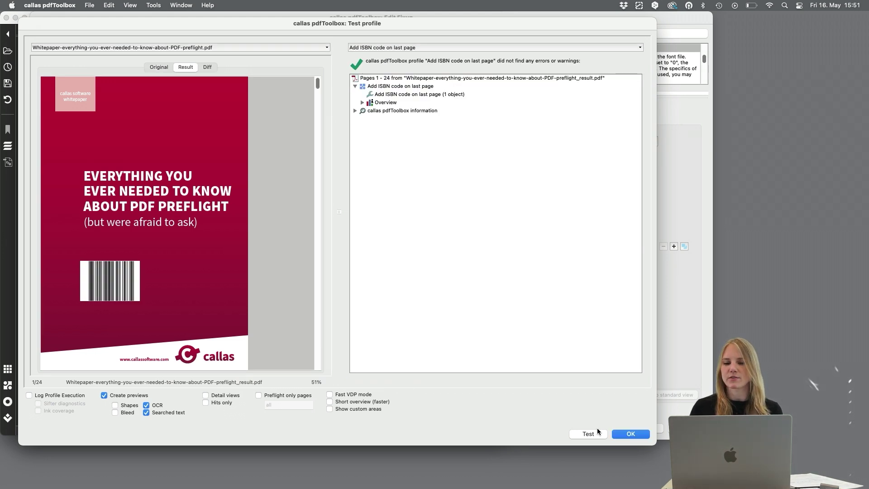
left_click(626, 438)
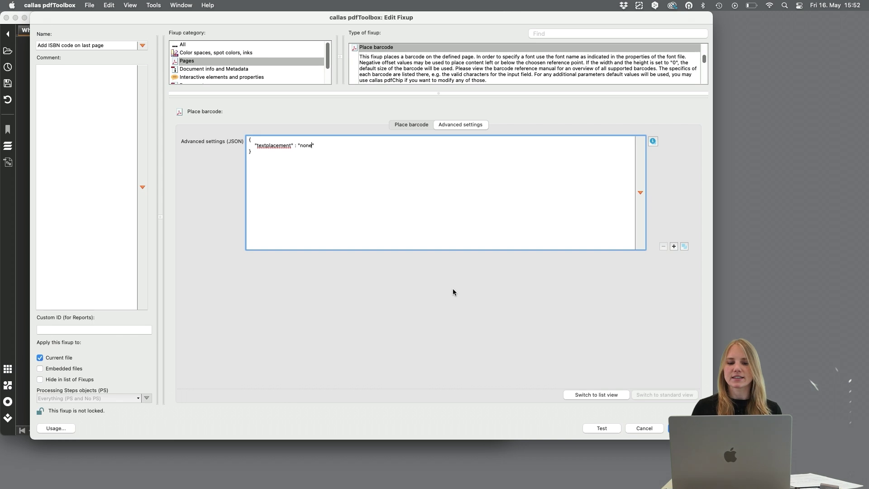
Step: Find the advanced barcode parameter barwidthreduction and insert it into the JSON settings
left_click(656, 144)
left_click(658, 156)
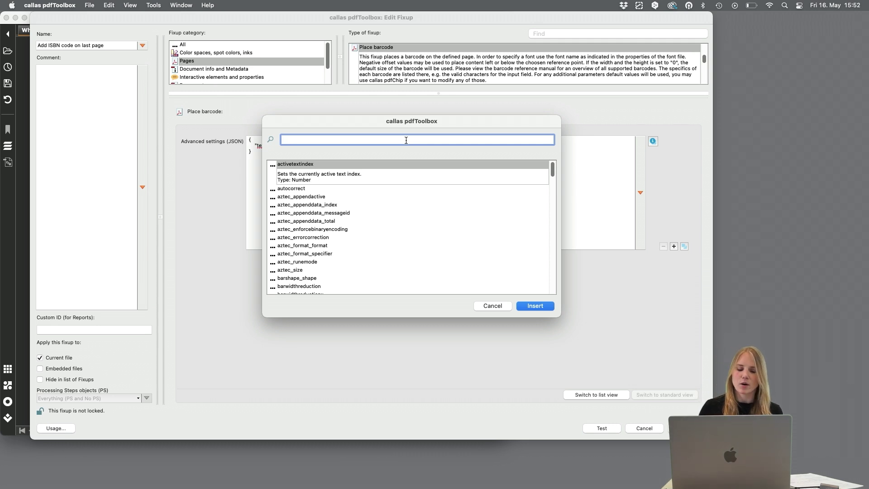
type("barwi")
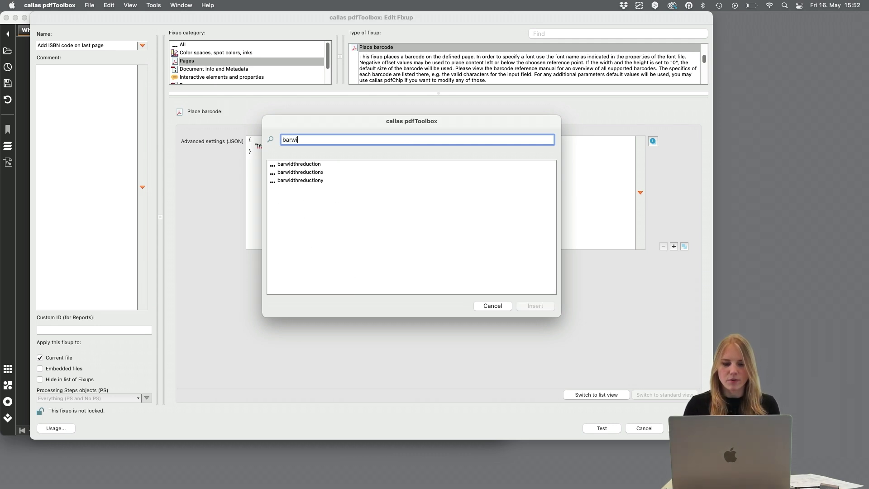
left_click(317, 165)
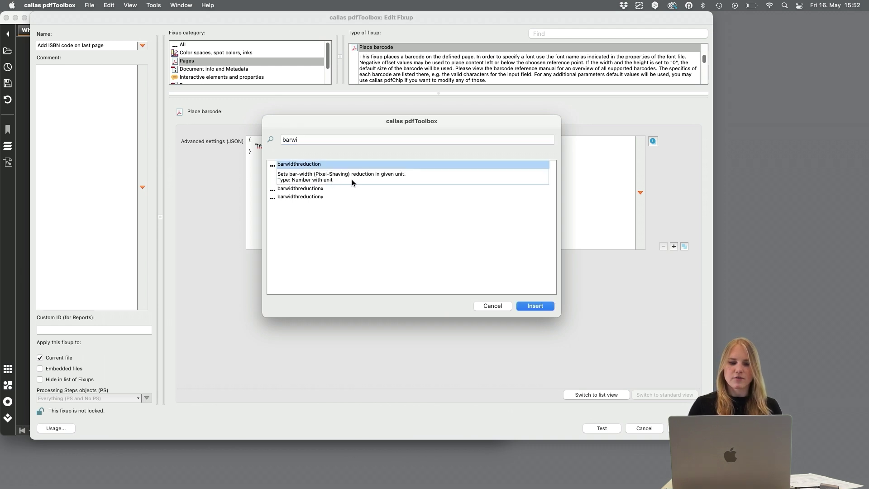
left_click(536, 306)
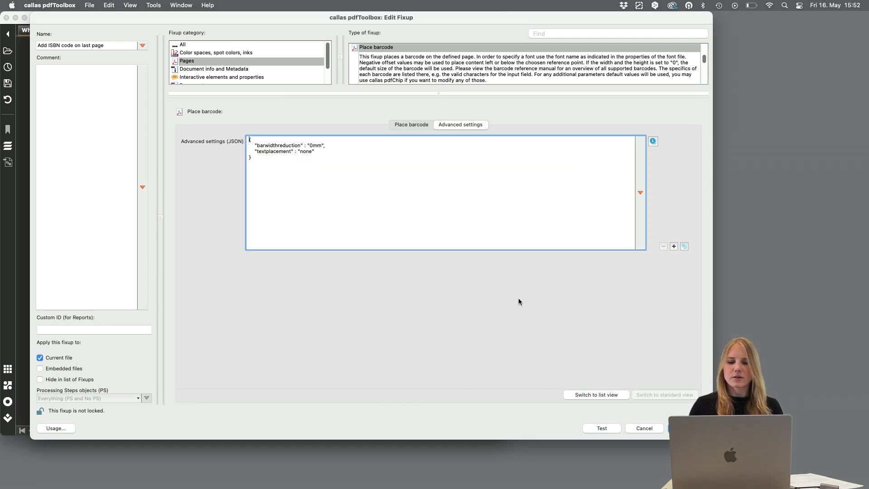
Step: Set barwidthreduction to "0.4mm" in the JSON and run a test of the fixup on the whitepaper PDF
left_click(312, 145)
type(".")
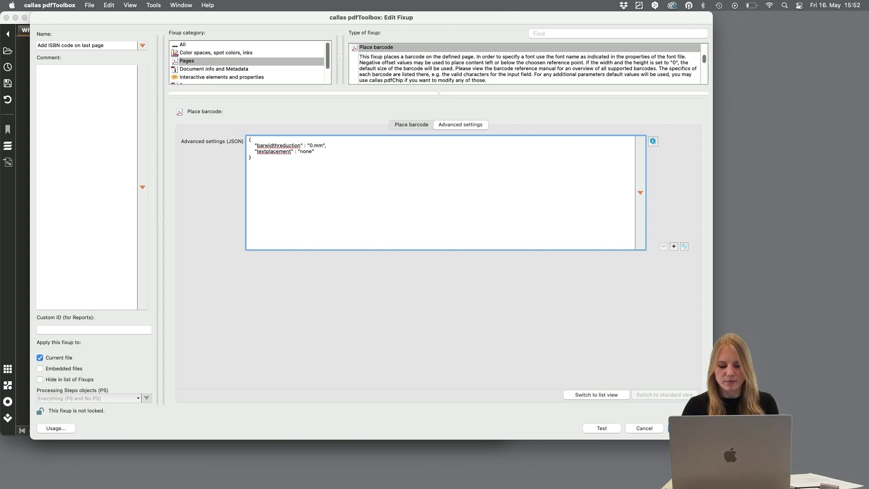
type("4")
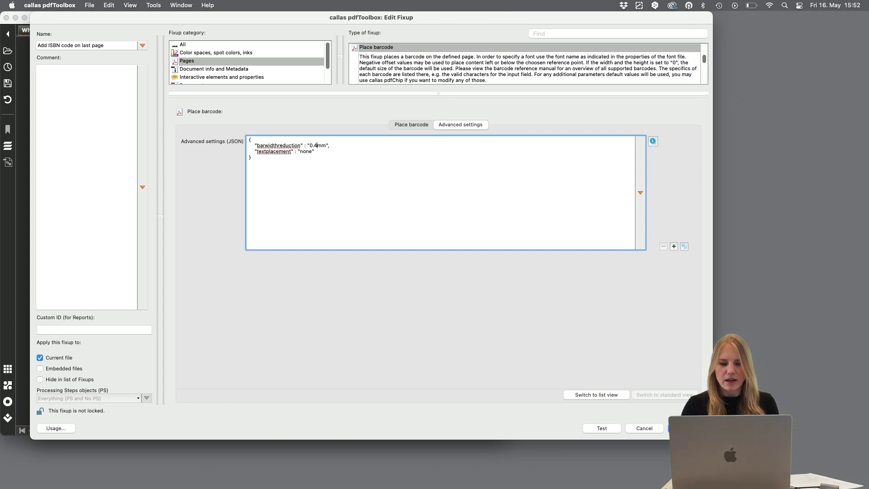
left_click(603, 429)
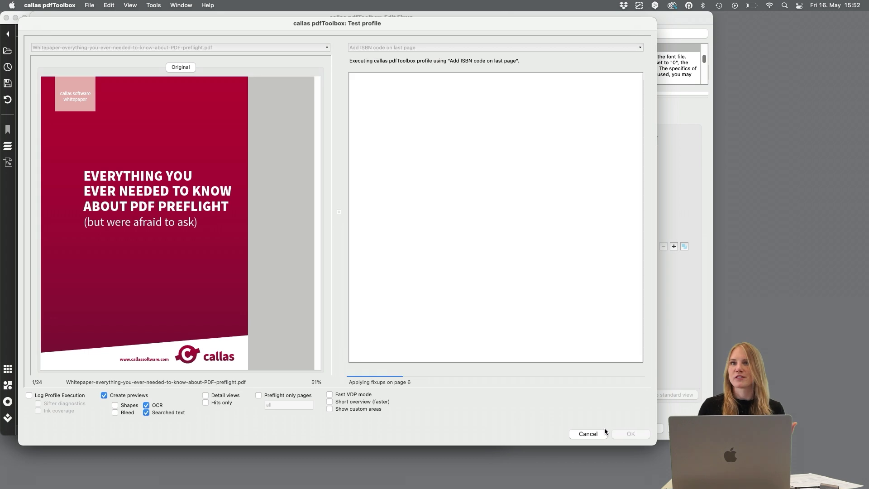